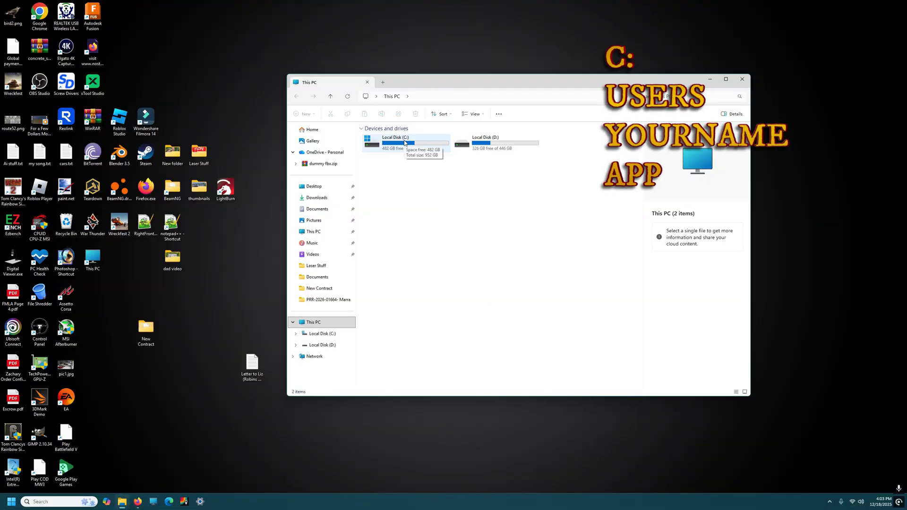
Browse from drive C: through Users and the HavocNG user folder to AppData\Local
double_click(404, 143)
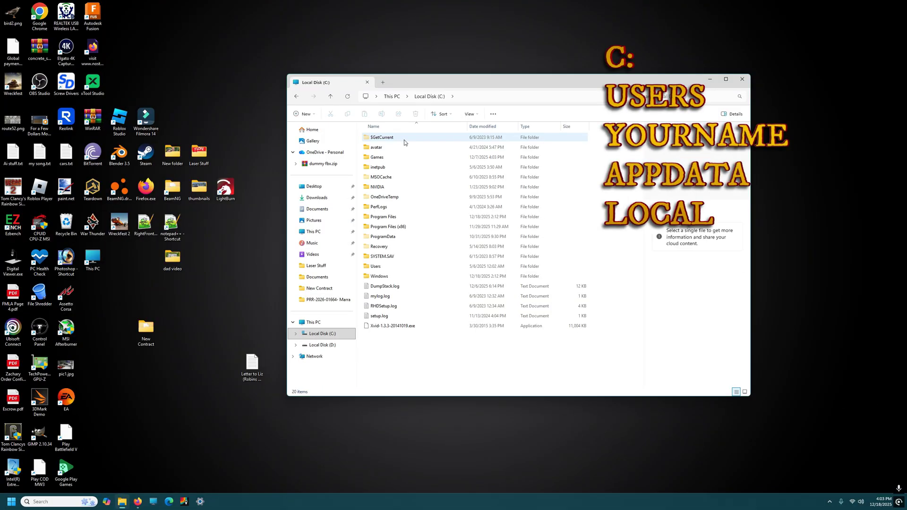
double_click(391, 268)
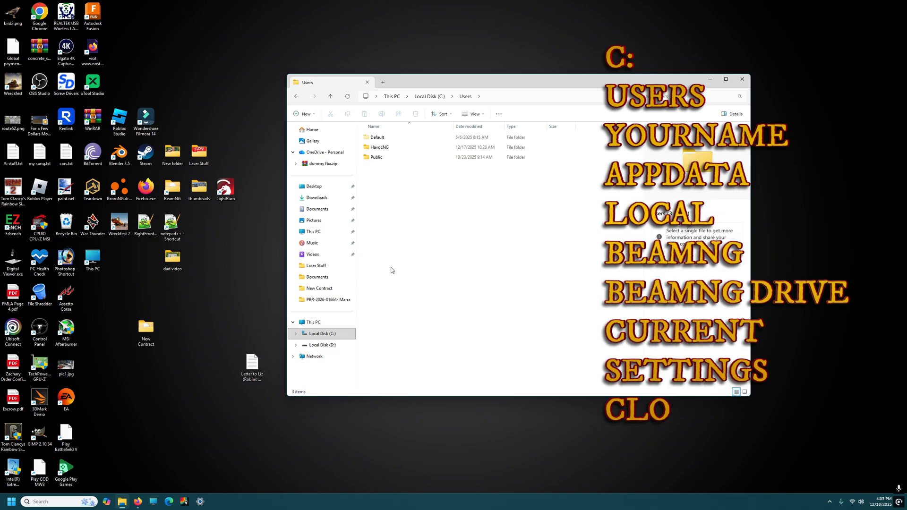
double_click(385, 149)
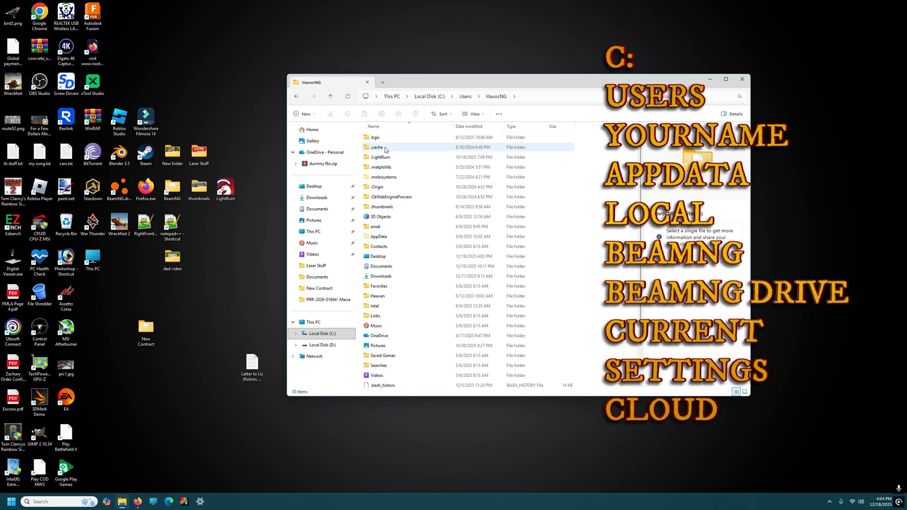
double_click(389, 238)
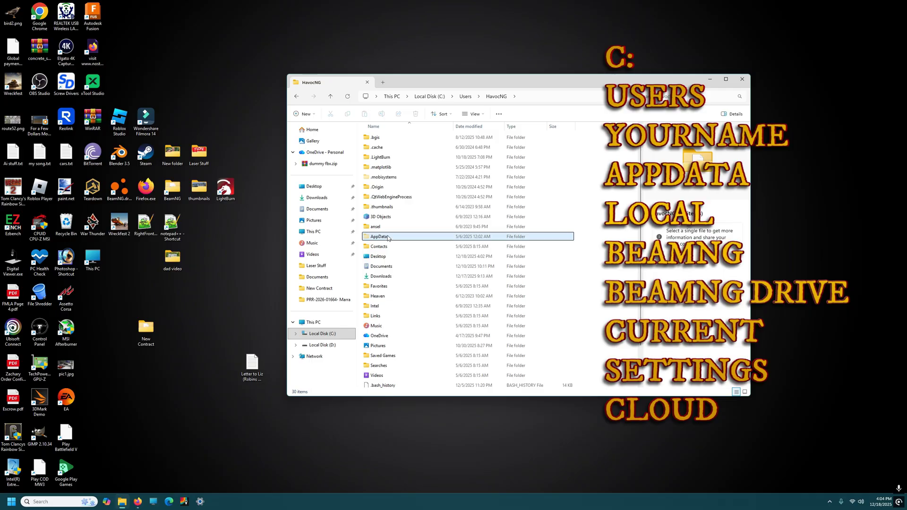
click(392, 141)
double_click(392, 141)
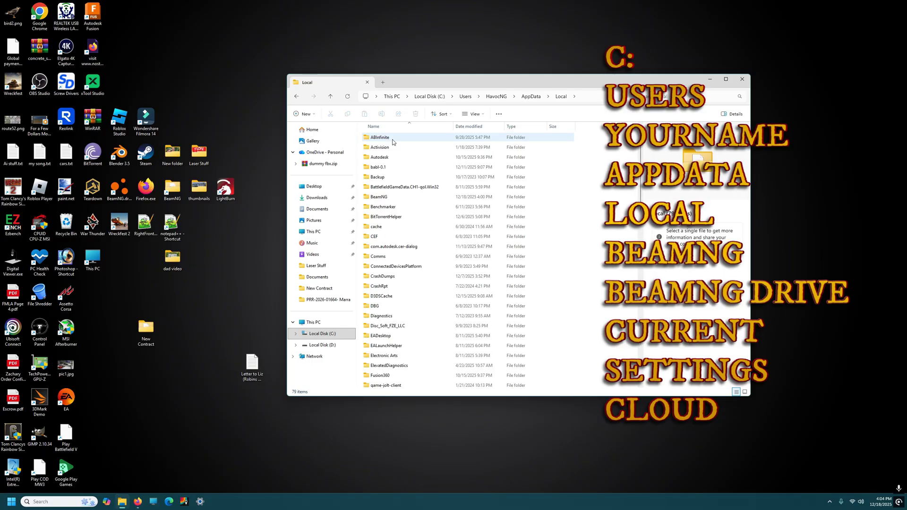
Browse from the Local folder into BeamNG\BeamNG.drive\current\settings\cloud to look at its contents
double_click(386, 198)
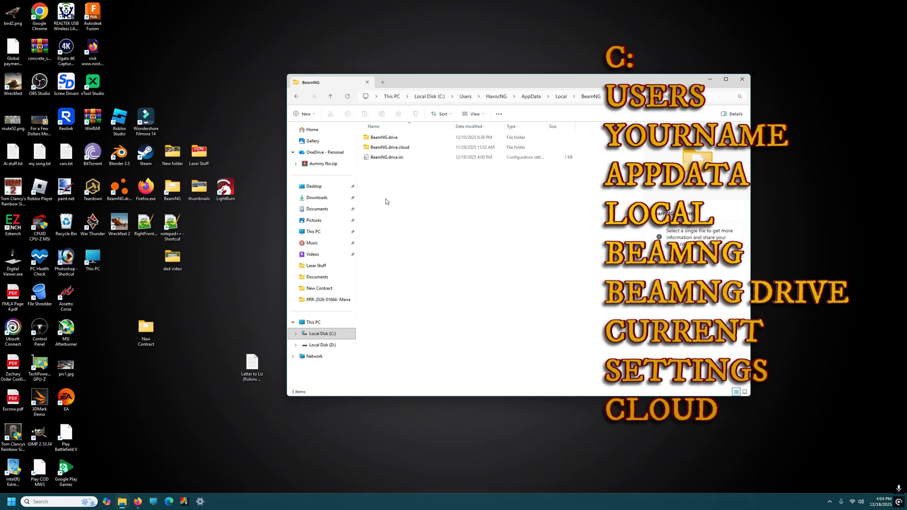
double_click(388, 139)
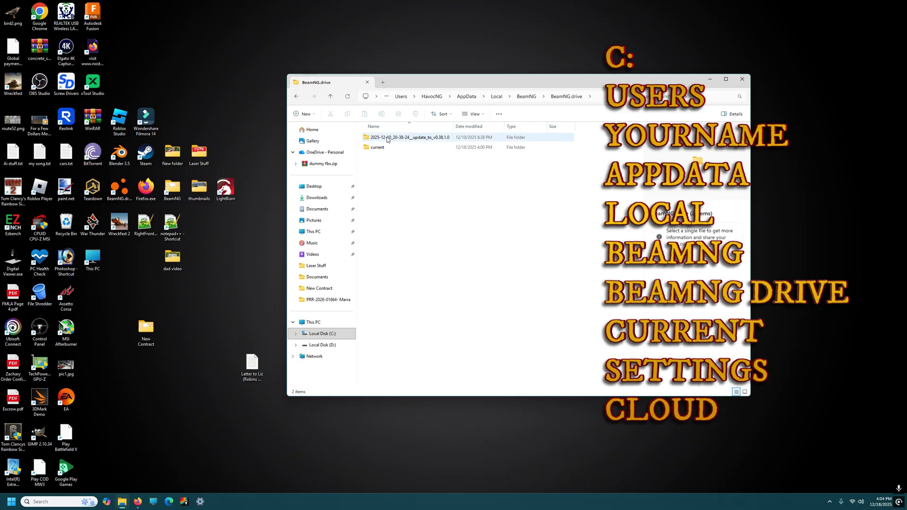
double_click(378, 147)
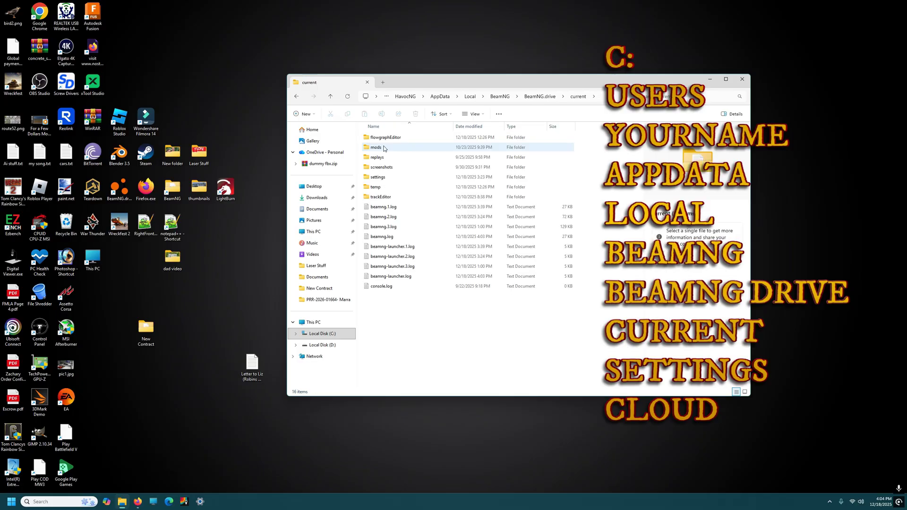
double_click(377, 178)
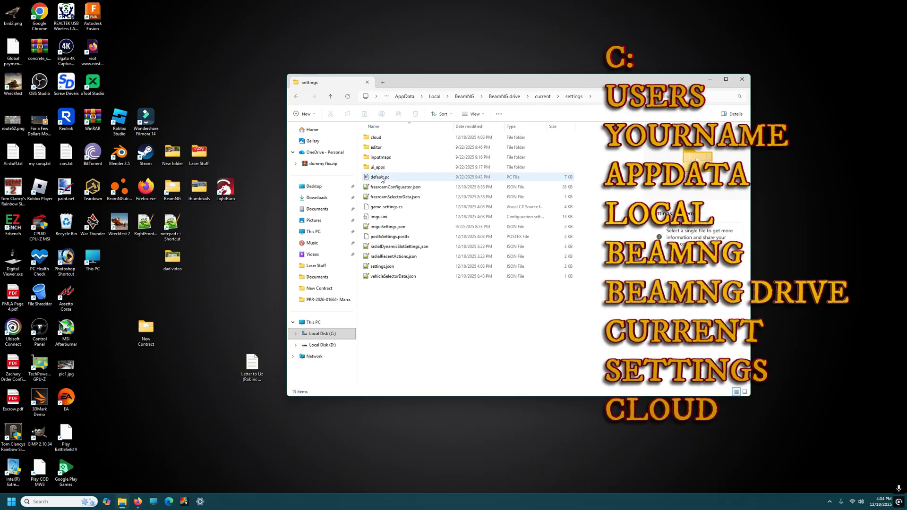
double_click(377, 137)
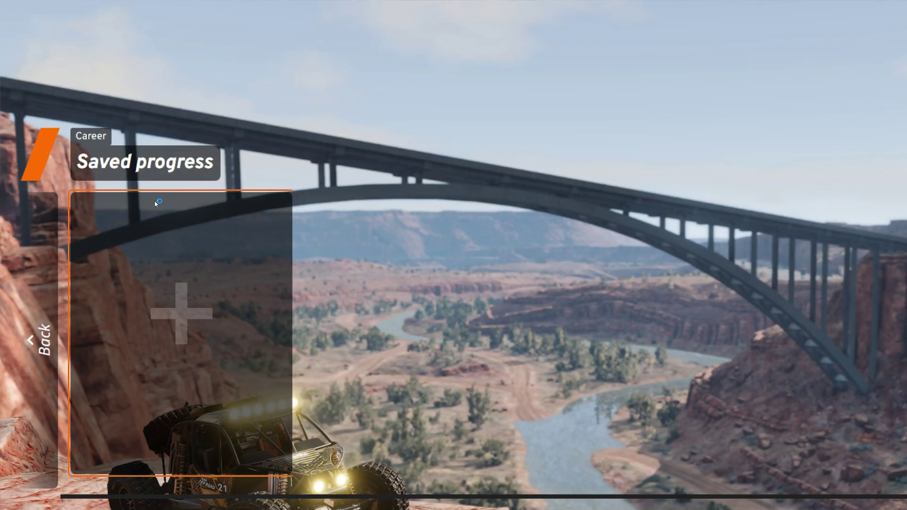
Create a new career save in BeamNG.drive, name it HavocNG, and toggle its tutorial option
click(138, 206)
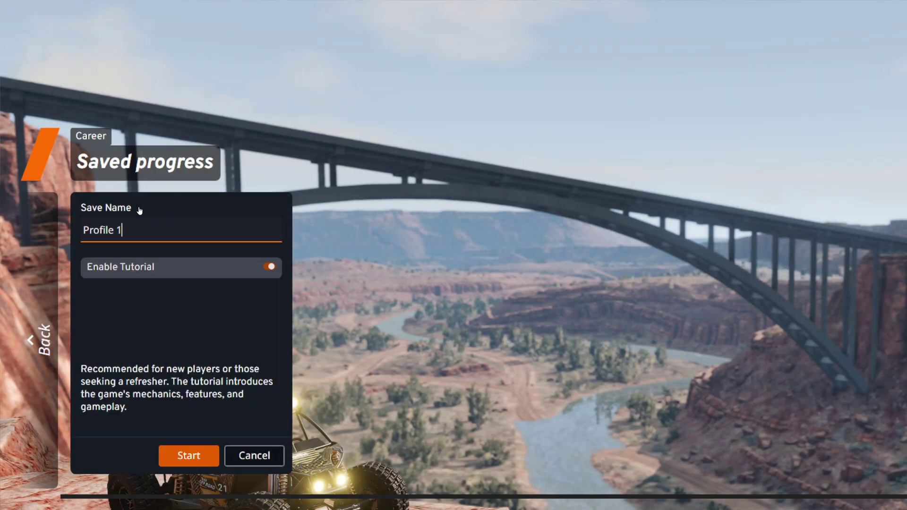
key(shift+Left)
key(shift+Left)
key(shift+Left)
key(shift+Left)
key(shift+Left)
key(shift+Left)
key(shift+Left)
key(shift+Left)
key(shift+Left)
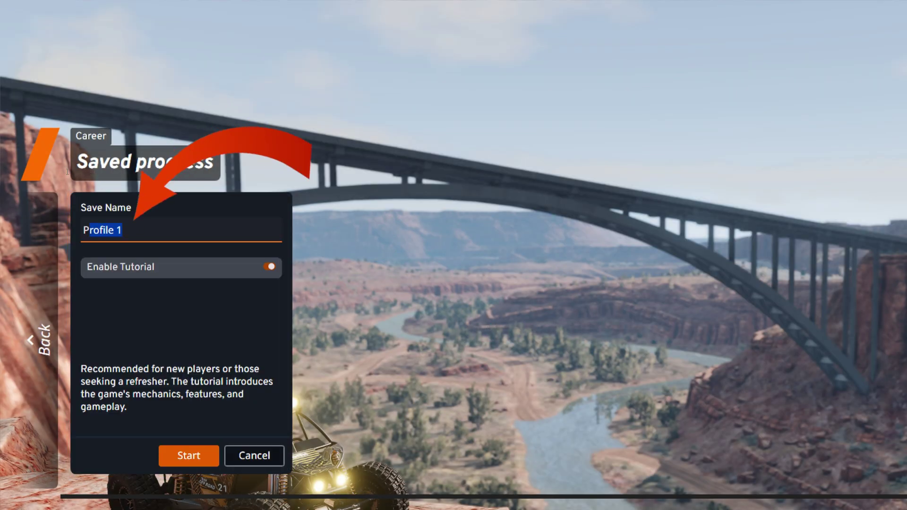
text(Ha)
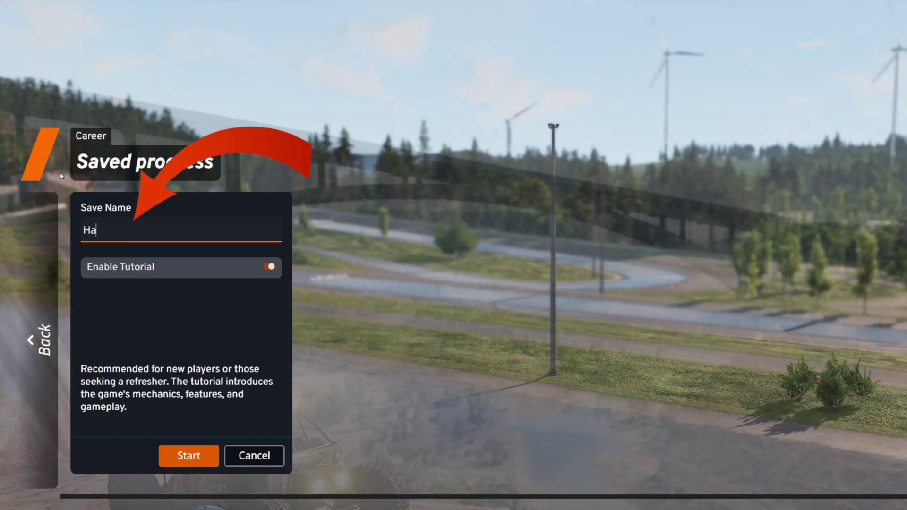
text(vocNG)
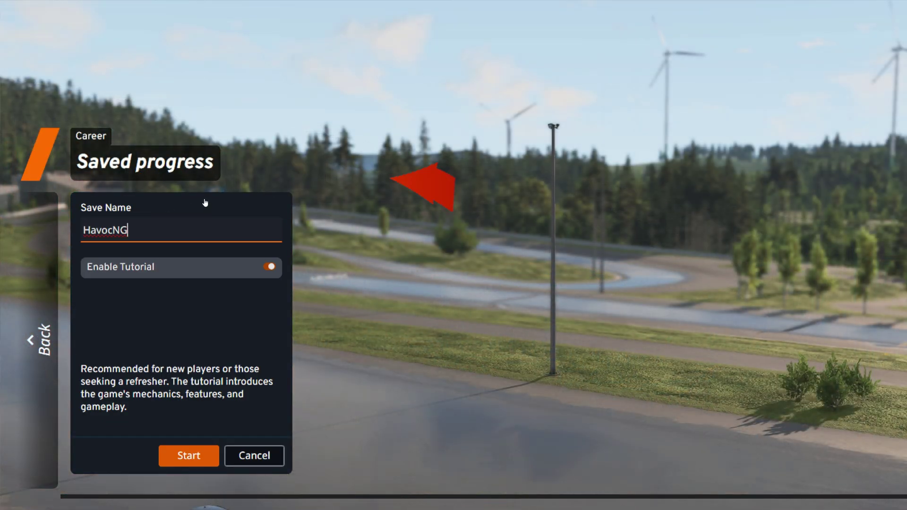
key(Tab)
key(space)
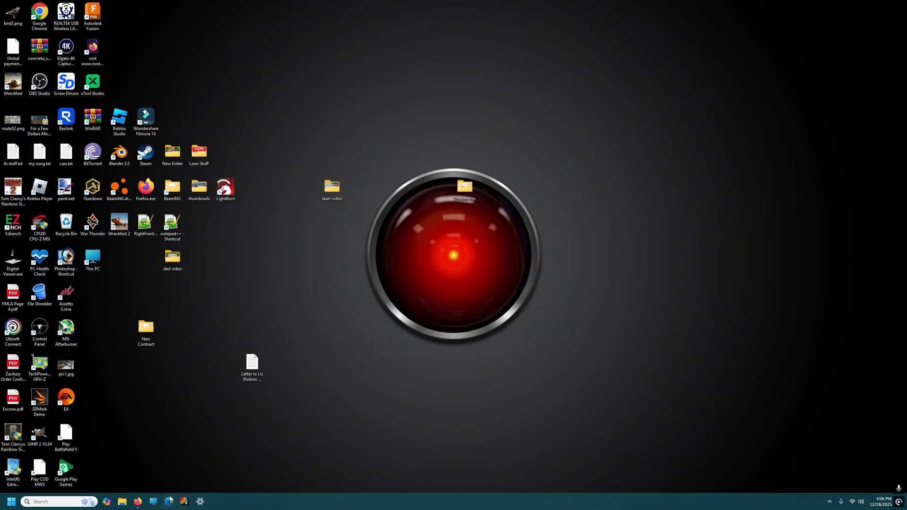
Switch to File Explorer and go to AppData\Local in the HavocNG user folder on drive C:
click(122, 502)
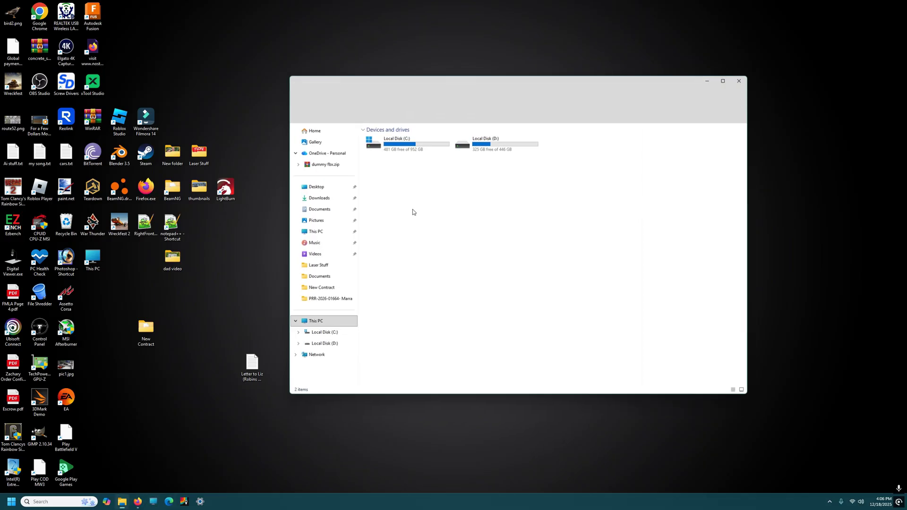
double_click(406, 149)
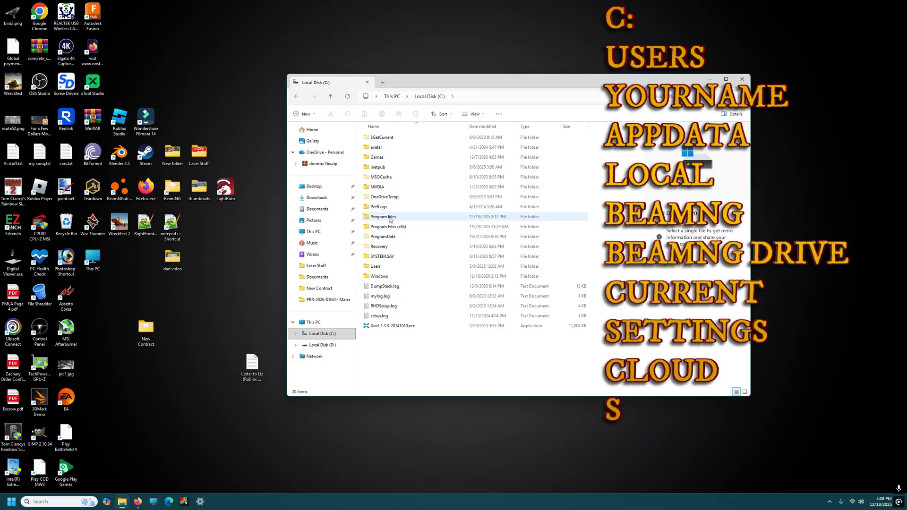
double_click(377, 266)
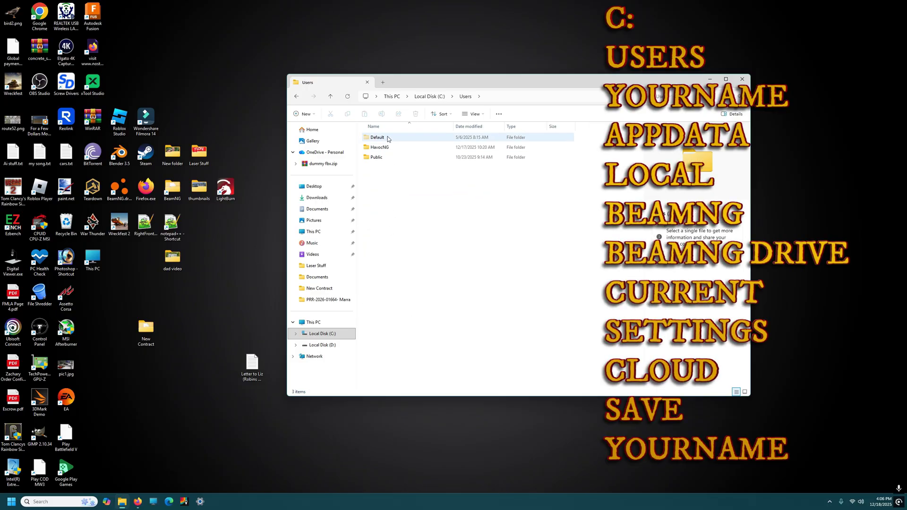
double_click(389, 148)
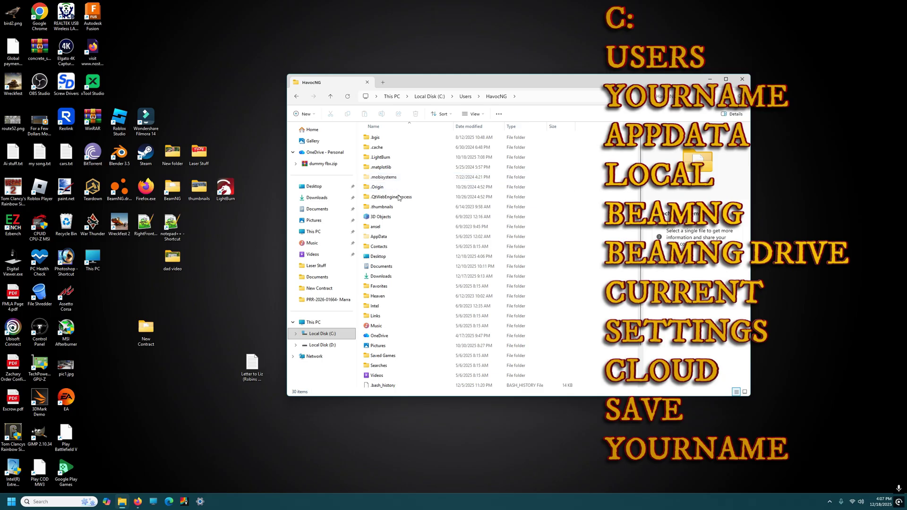
double_click(384, 237)
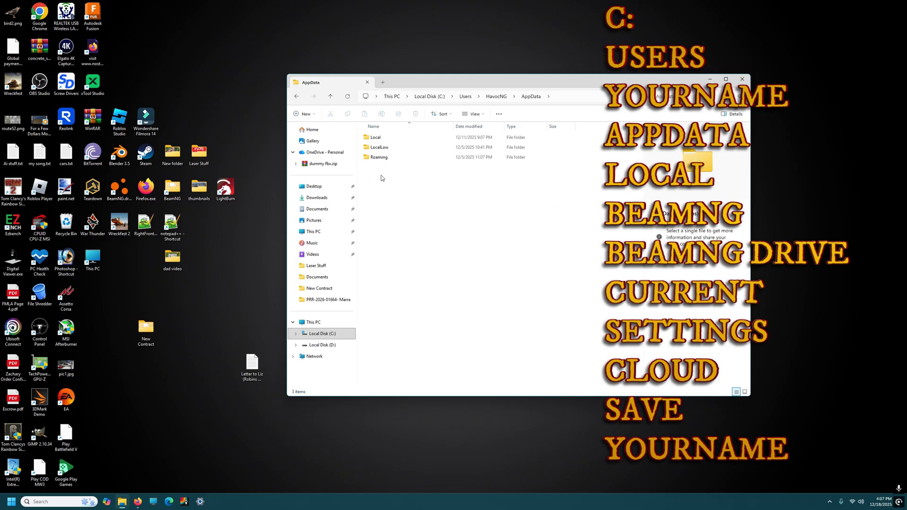
click(381, 137)
double_click(381, 137)
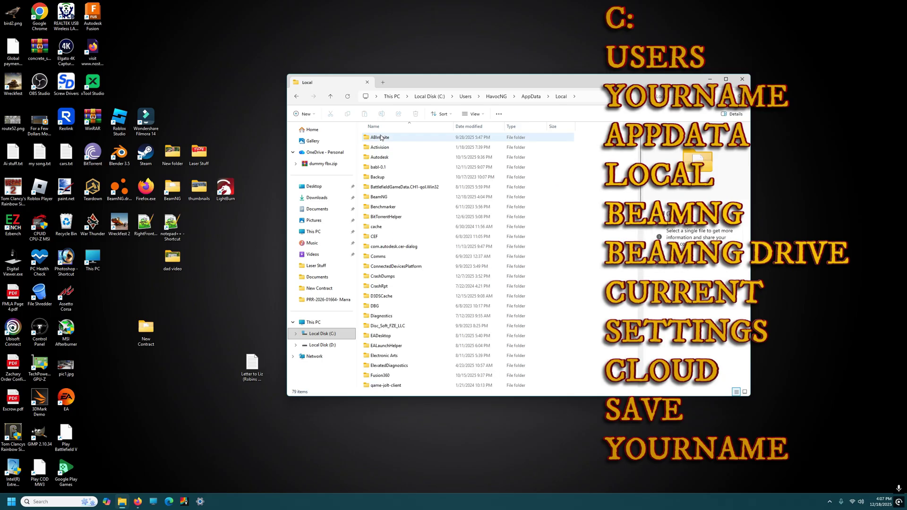
Go into the game's cloud settings folder at BeamNG\BeamNG.drive\current\settings\cloud
double_click(384, 197)
double_click(381, 137)
click(384, 148)
double_click(385, 148)
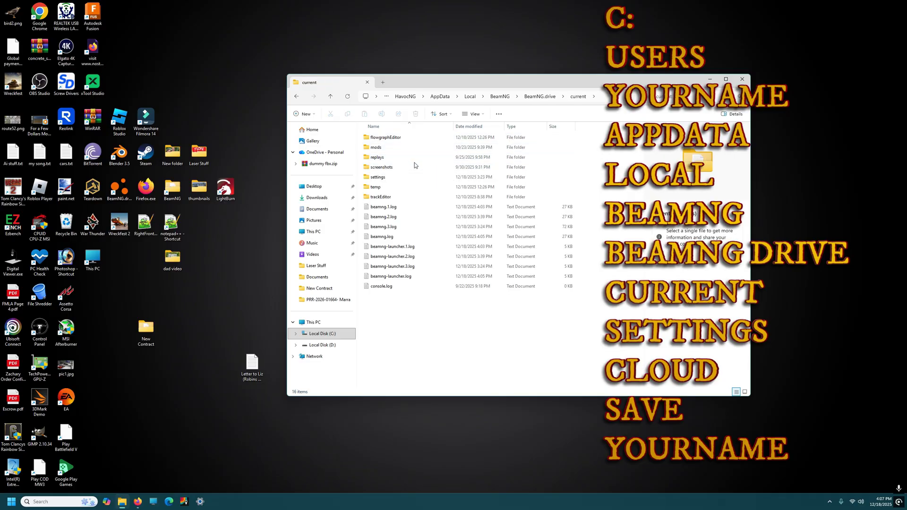
double_click(379, 177)
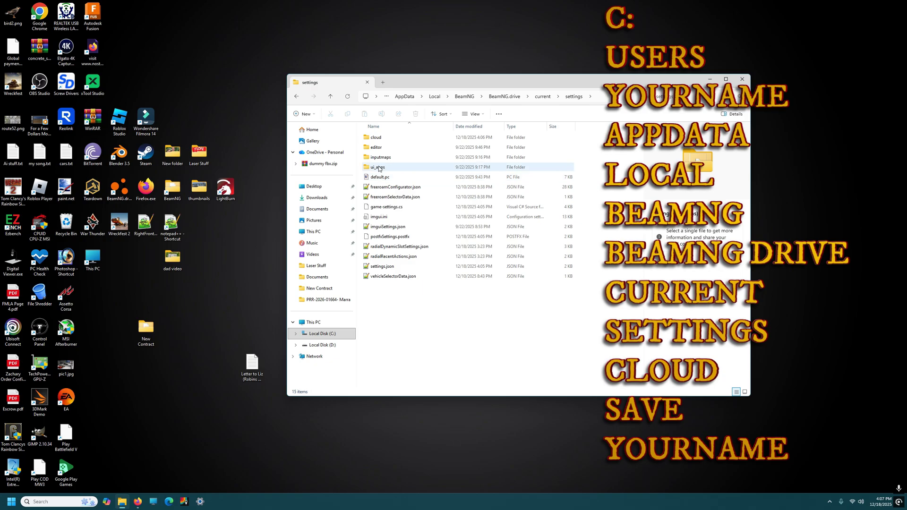
double_click(378, 137)
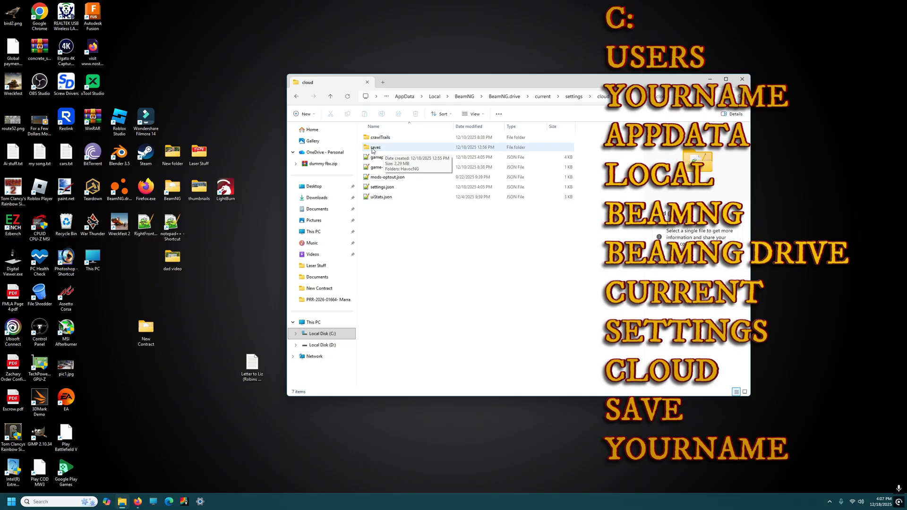
Open playerAttributes.json in Notepad++ from the career folder inside saves\HavocNG\autosave3
double_click(373, 148)
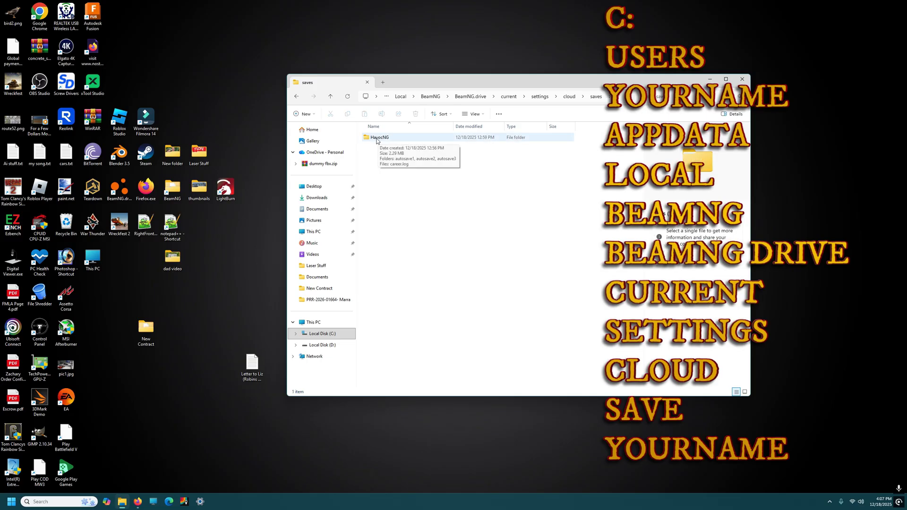
double_click(377, 139)
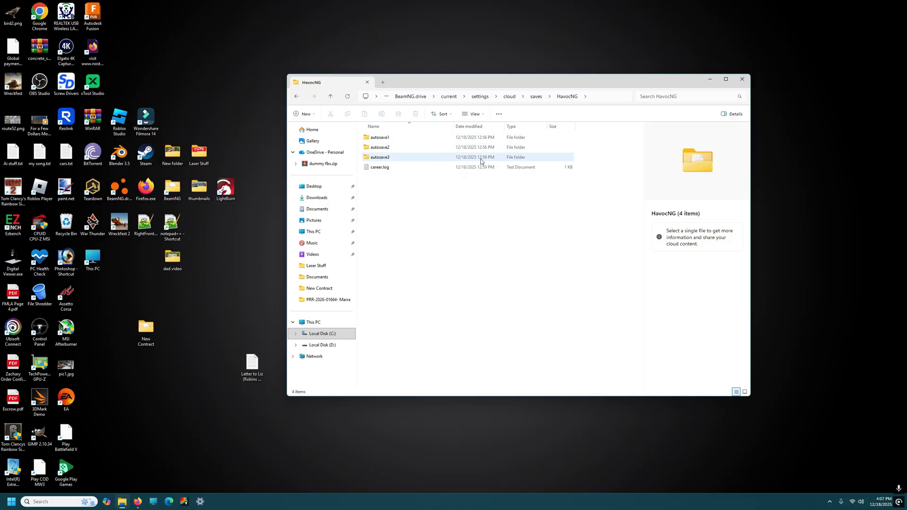
double_click(379, 158)
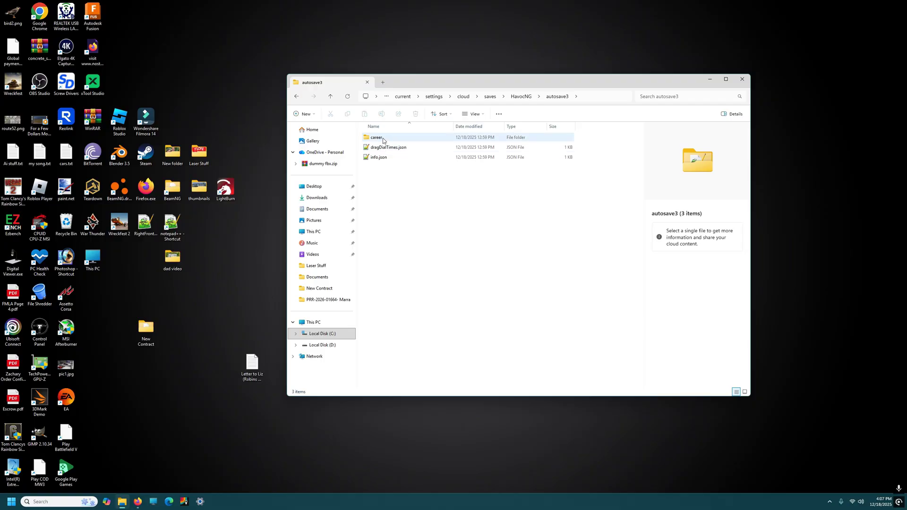
double_click(383, 140)
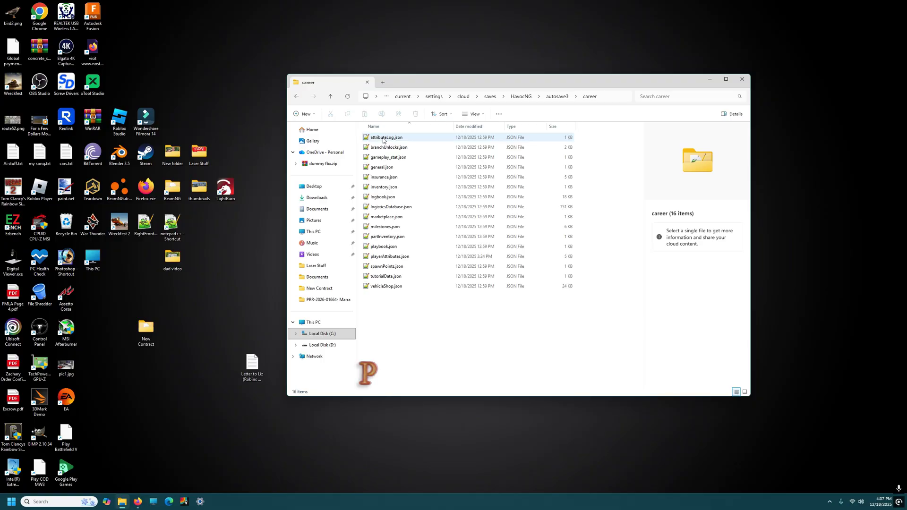
double_click(390, 257)
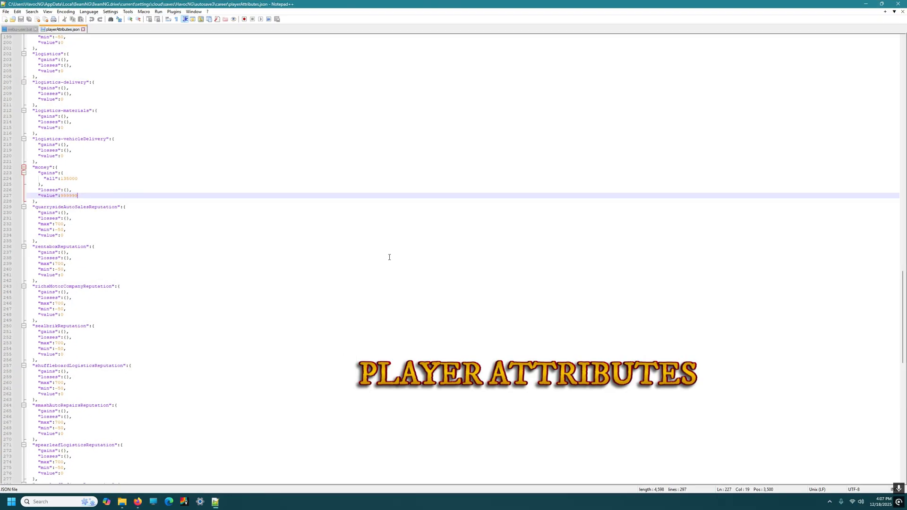
Look through the attribute entries in playerAttributes.json down to vouchers and return to the beginning of the file
scroll(224, 229, down, 9)
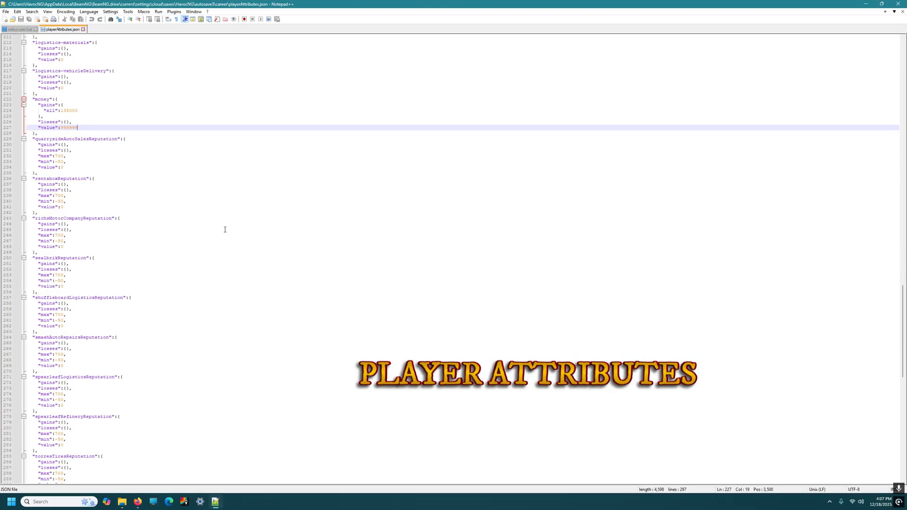
scroll(224, 277, down, 1)
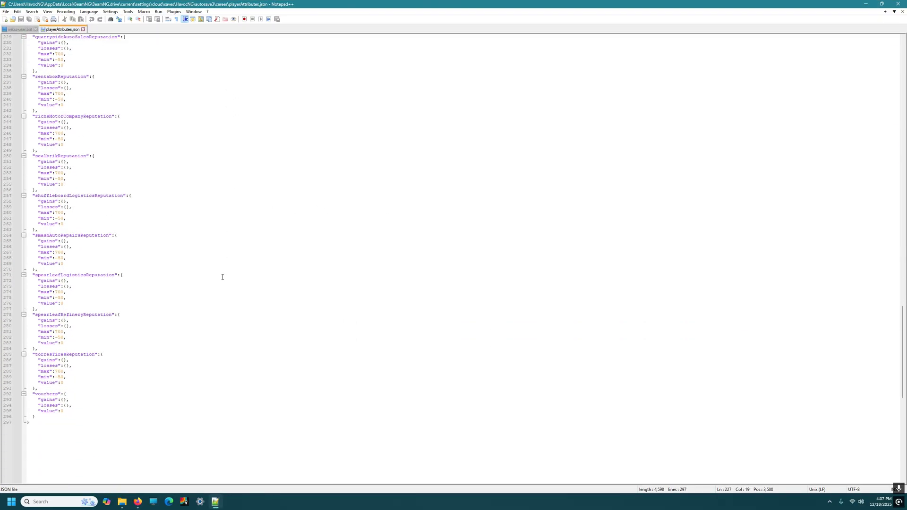
scroll(222, 277, down, 4)
scroll(222, 278, up, 8)
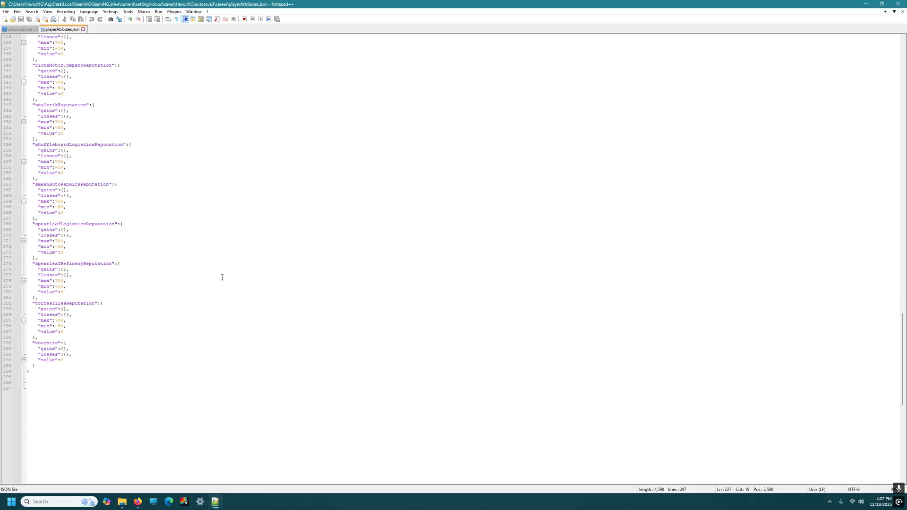
scroll(222, 277, up, 2)
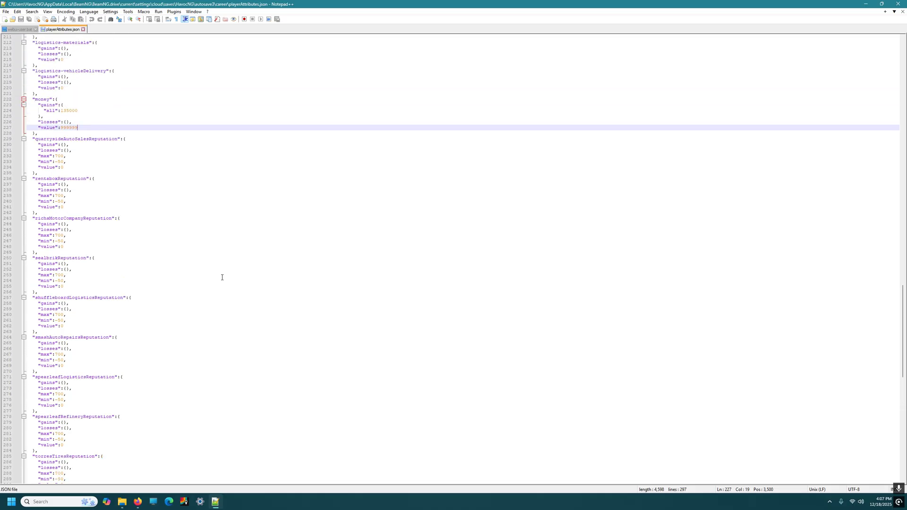
scroll(222, 277, up, 20)
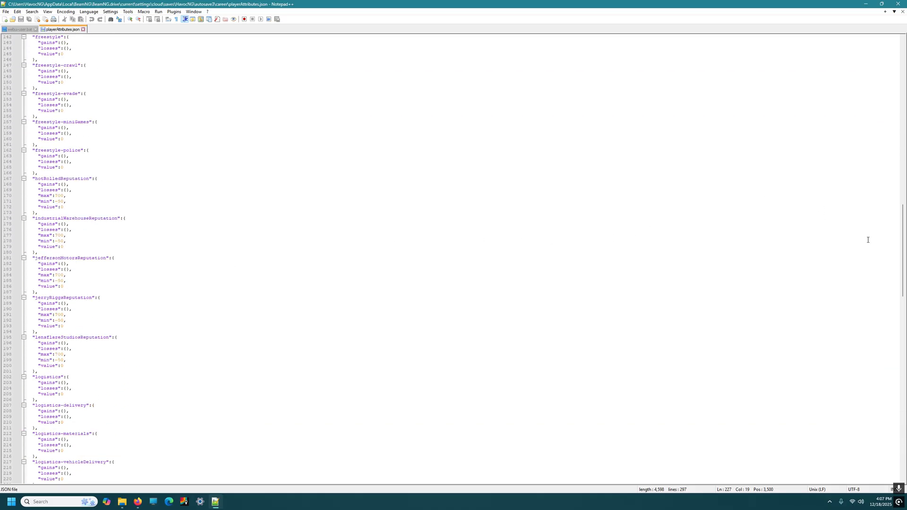
drag(900, 264, 893, 94)
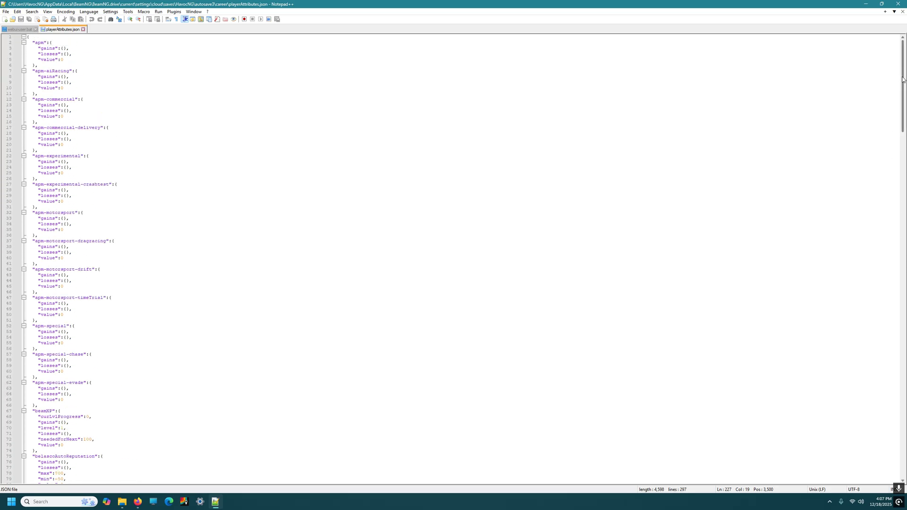
Look through the attribute entries in playerAttributes.json from the beginning of the file down to the money entry
scroll(369, 272, down, 20)
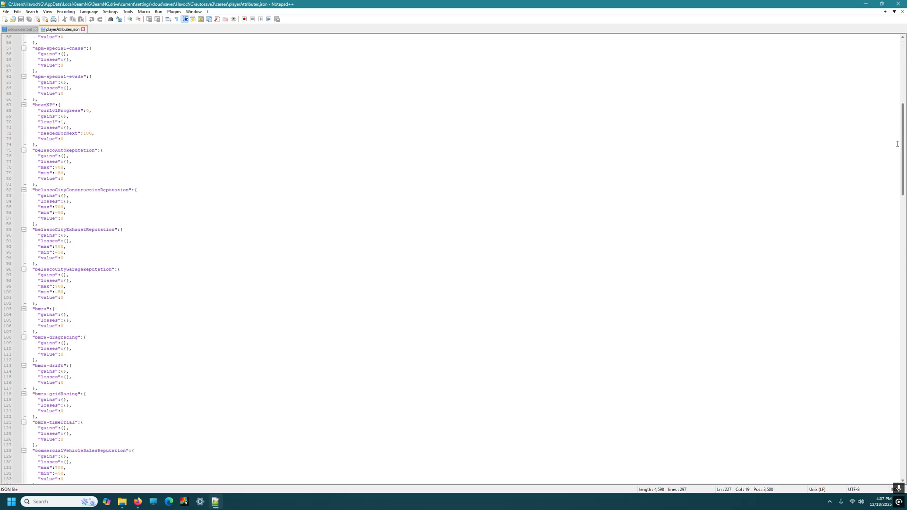
scroll(368, 272, down, 5)
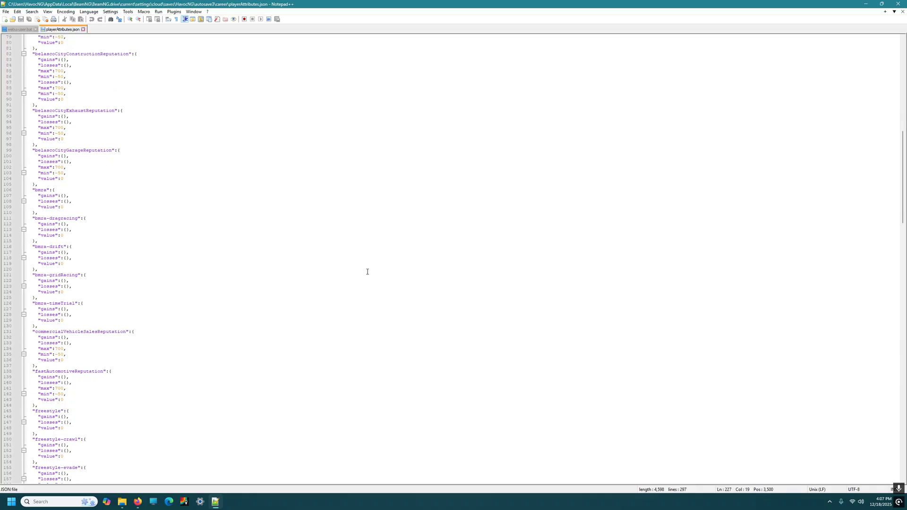
scroll(367, 271, down, 8)
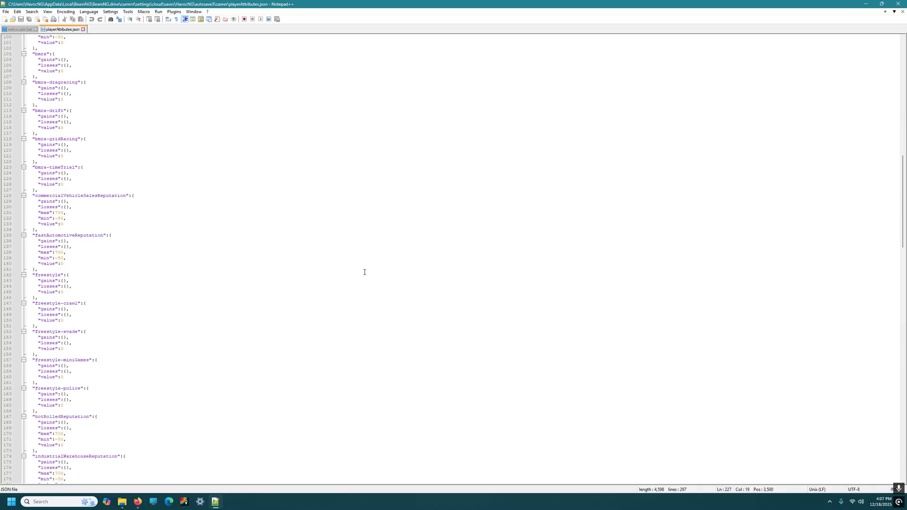
scroll(364, 273, down, 2)
scroll(364, 273, down, 1)
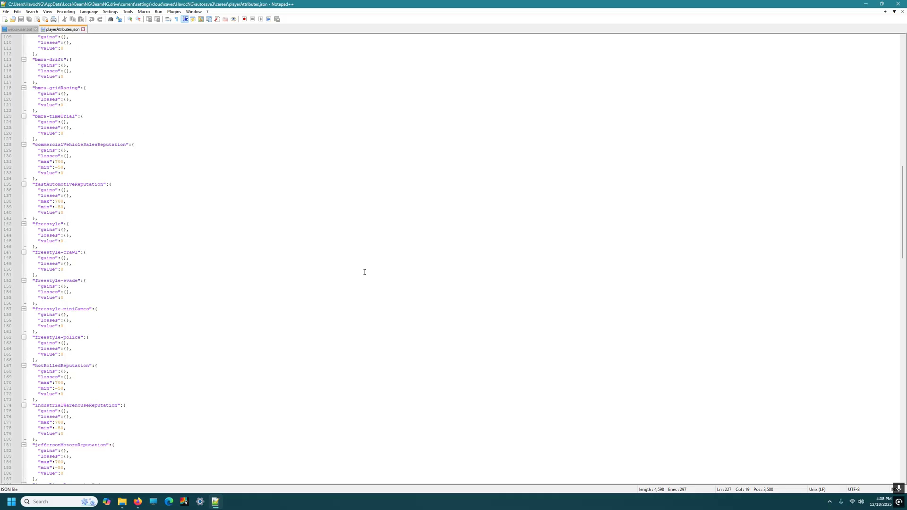
scroll(364, 273, down, 6)
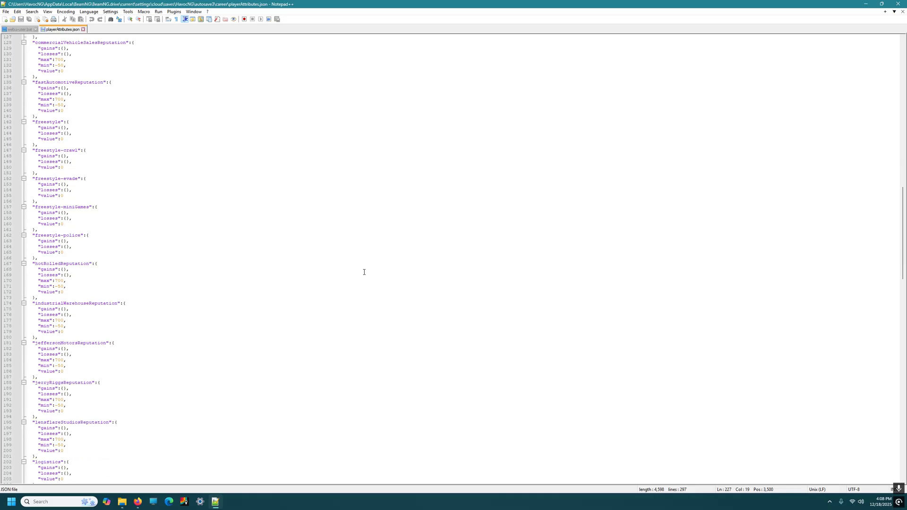
scroll(364, 272, down, 5)
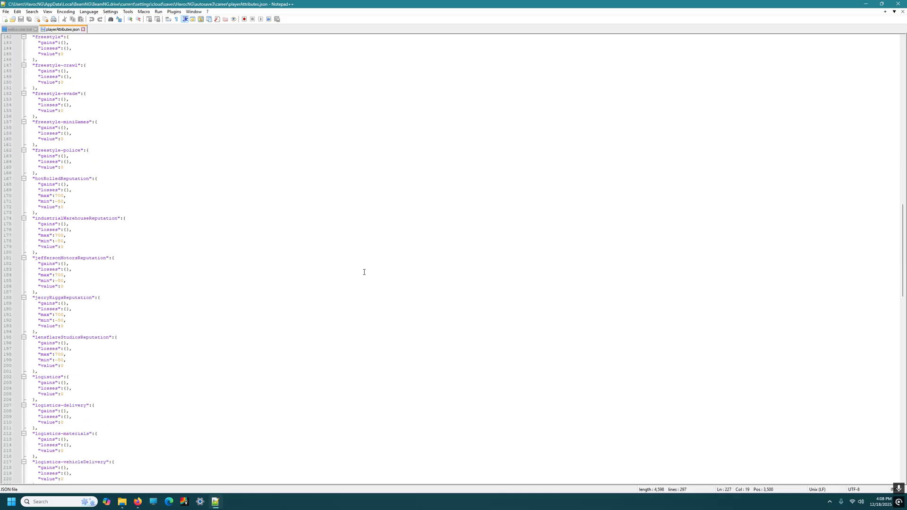
scroll(364, 272, down, 4)
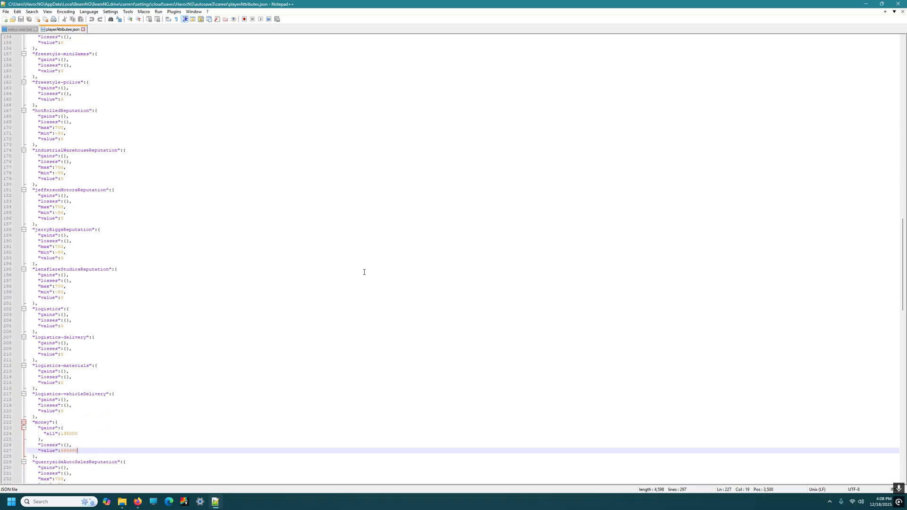
scroll(365, 272, down, 6)
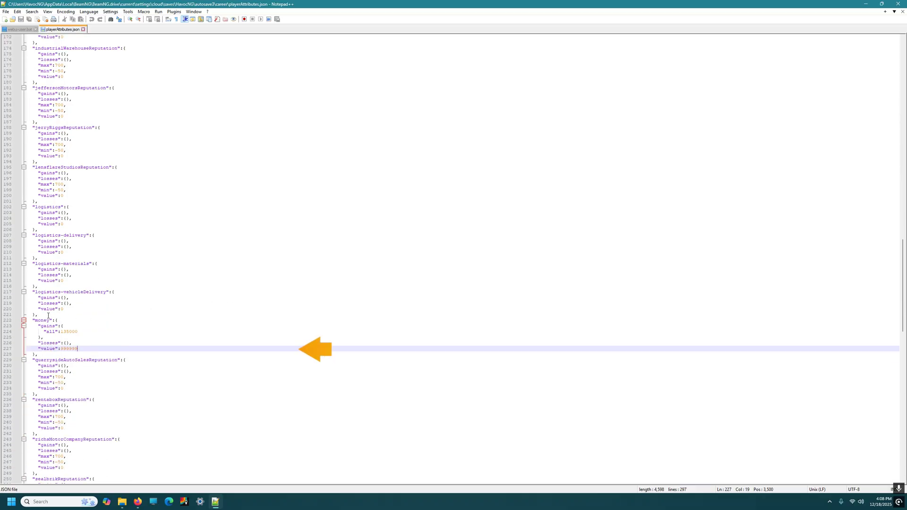
Highlight the name of the money entry and the number in its value line to examine the amount
drag(48, 320, 40, 321)
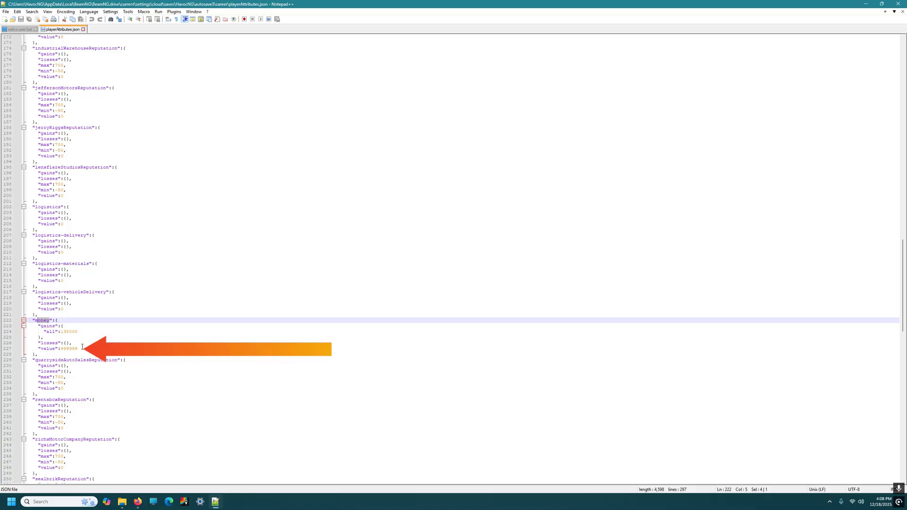
click(82, 348)
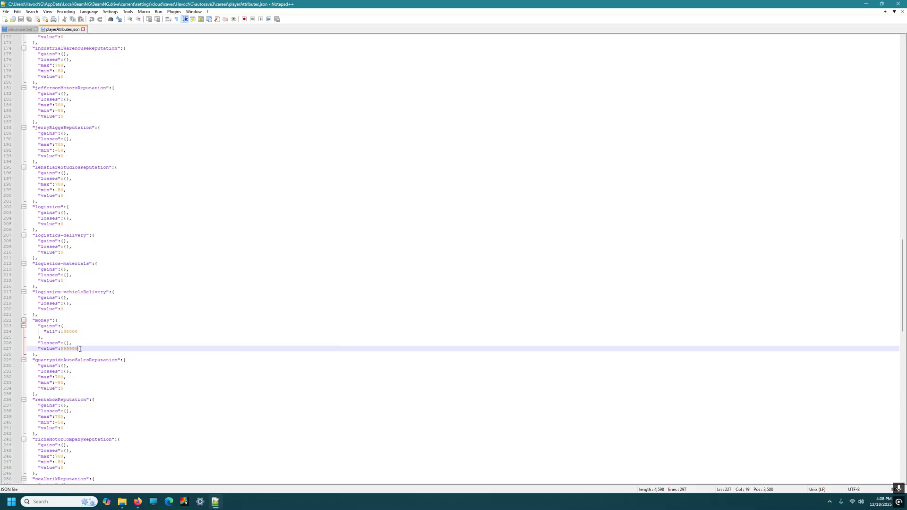
drag(80, 349, 61, 349)
click(118, 348)
Save playerAttributes.json, then close Notepad++ and the career folder window
key(ctrl+s)
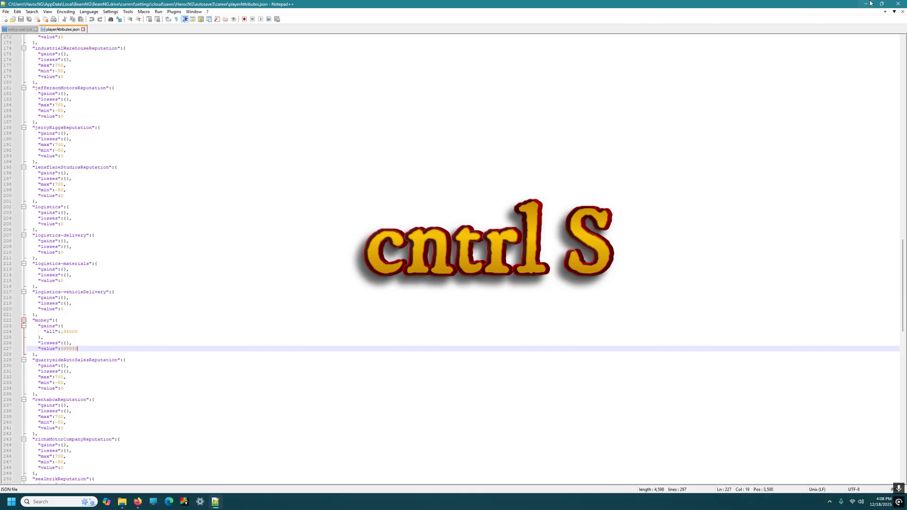
click(904, 4)
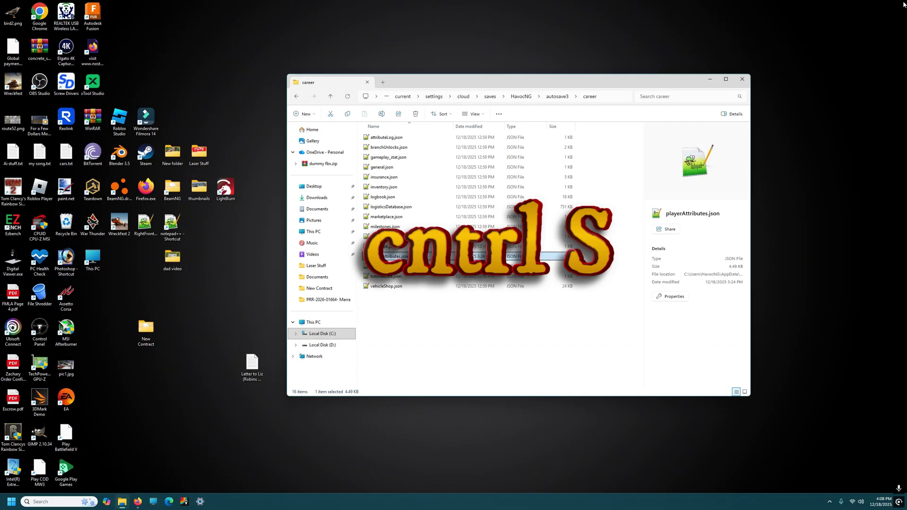
click(742, 80)
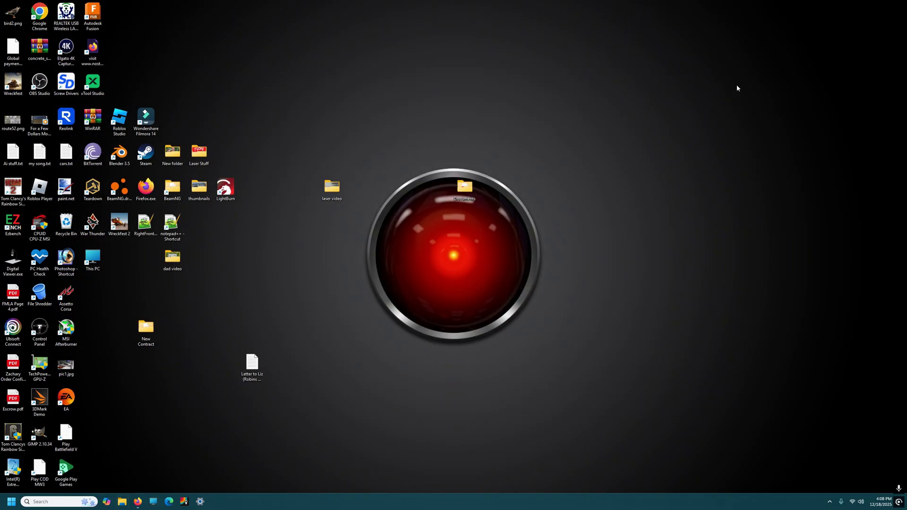
Launch BeamNG.drive from the desktop and enter Career mode, accepting the experimental notice to reach the saved progress list
double_click(119, 189)
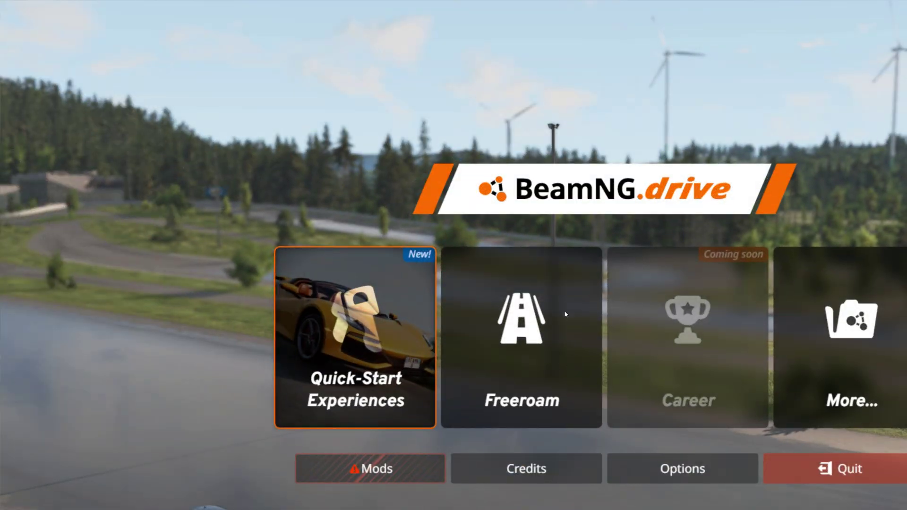
click(687, 340)
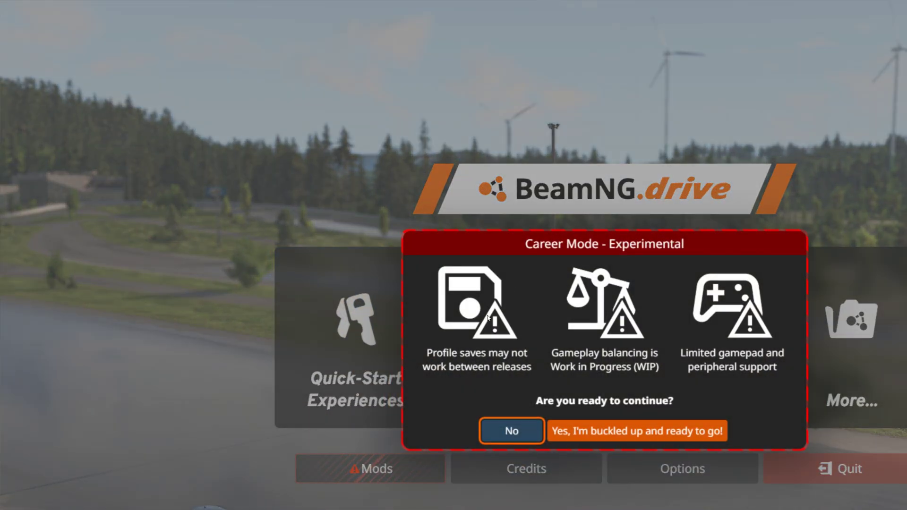
click(638, 431)
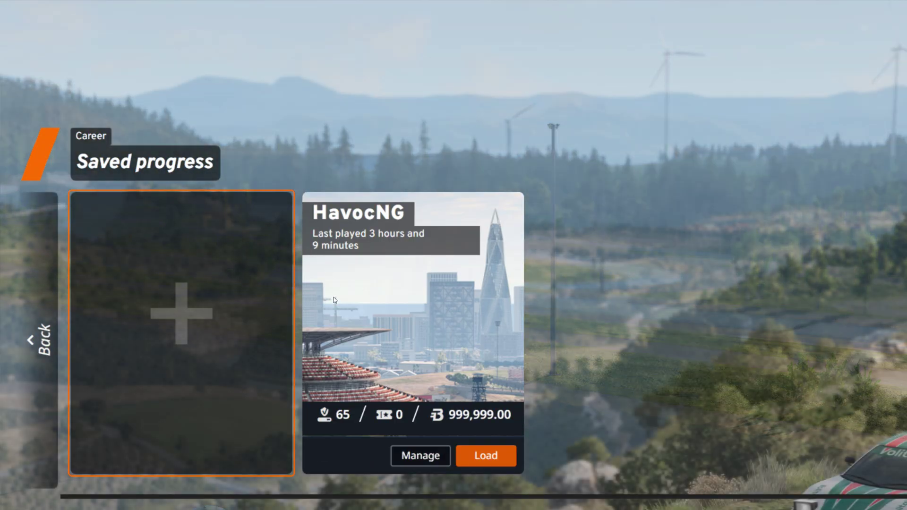